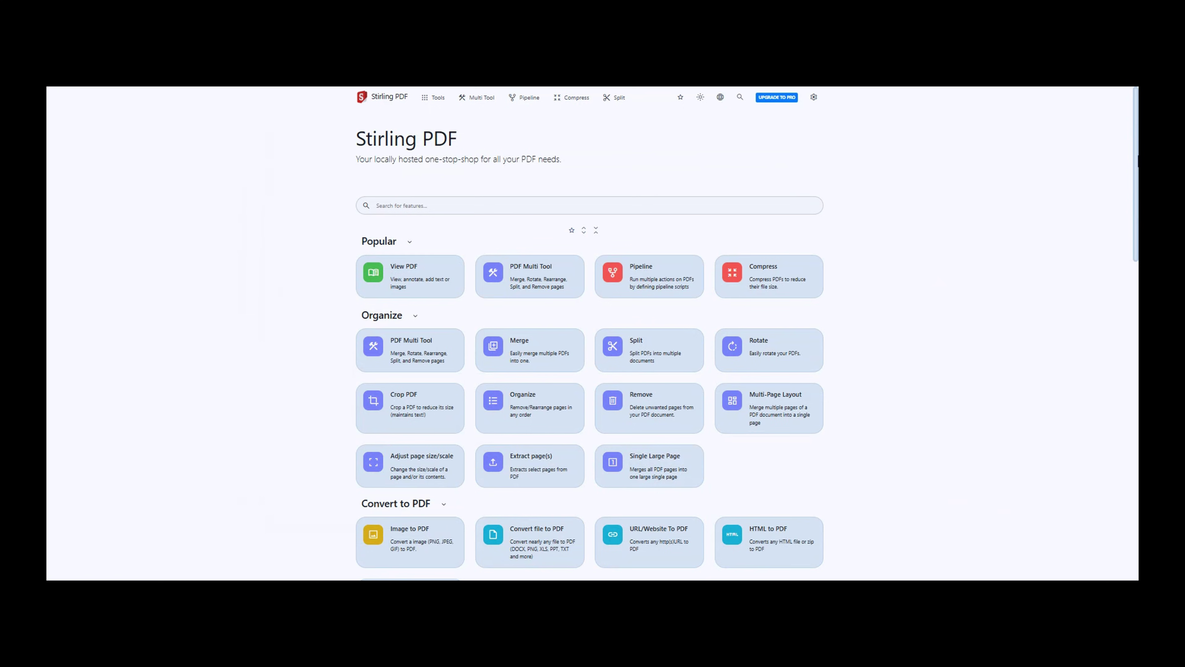
- Scroll through the Stirling PDF tool categories down to the page footer
scroll(590, 333, "down", 2)
scroll(1137, 161, "down", 6)
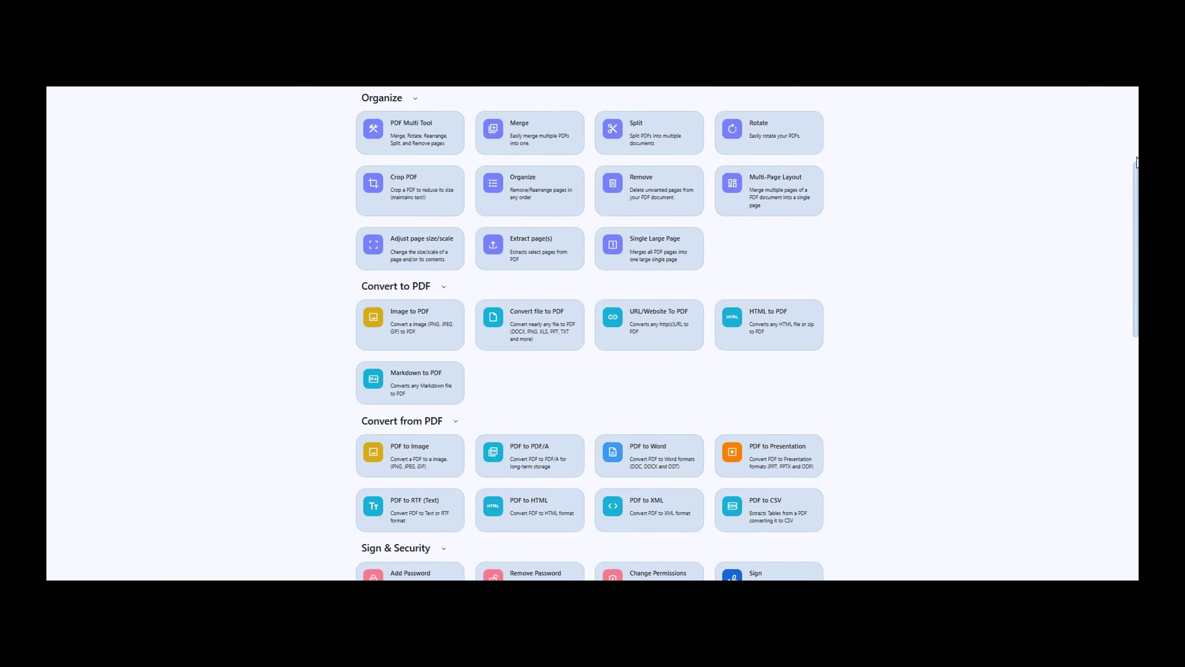
scroll(1137, 162, "down", 6)
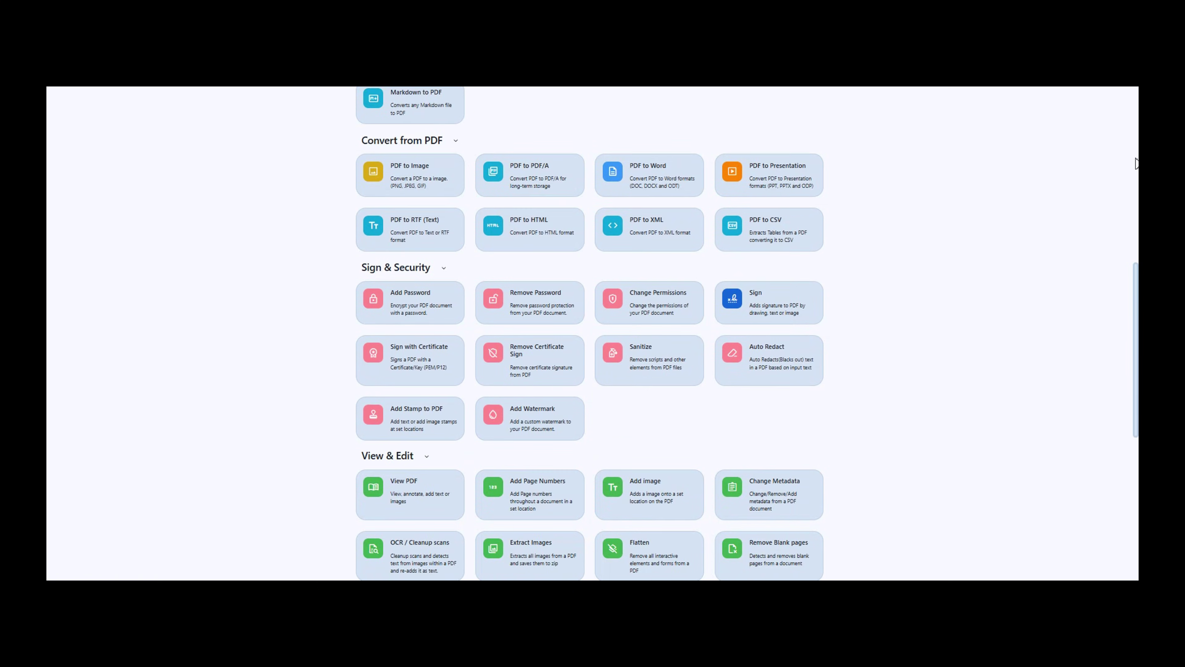
scroll(1136, 164, "down", 5)
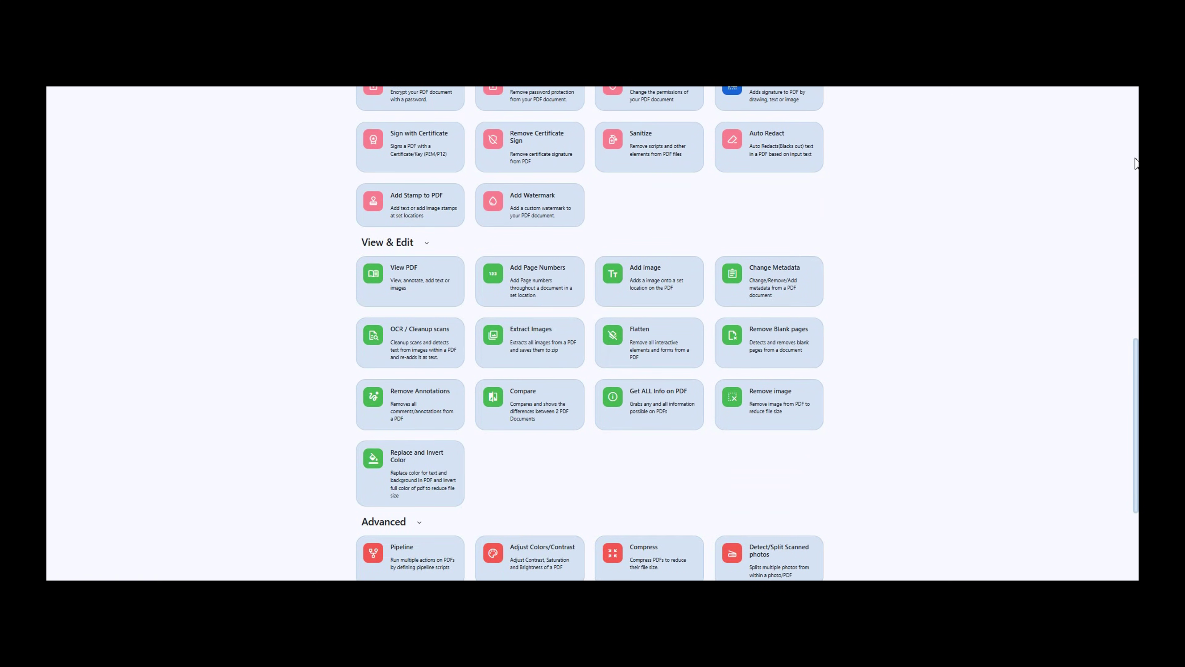
scroll(1136, 163, "down", 1)
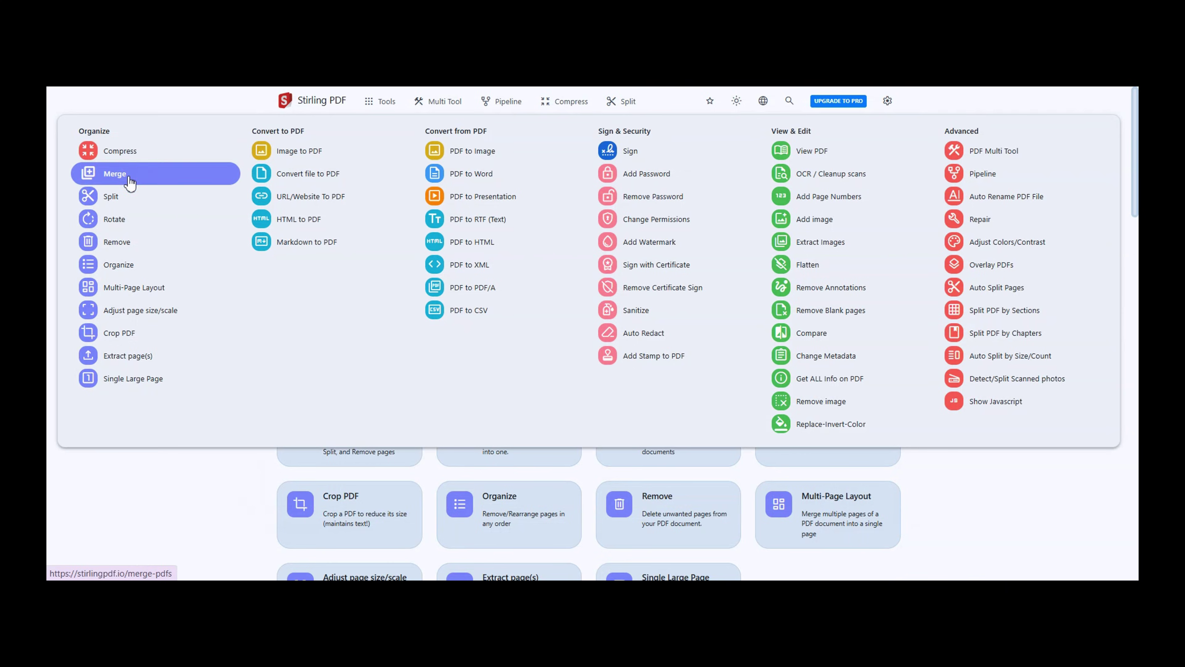
- Merge all four DJI Osmo Pocket 3 manual PDFs into a single file
left_click(129, 184)
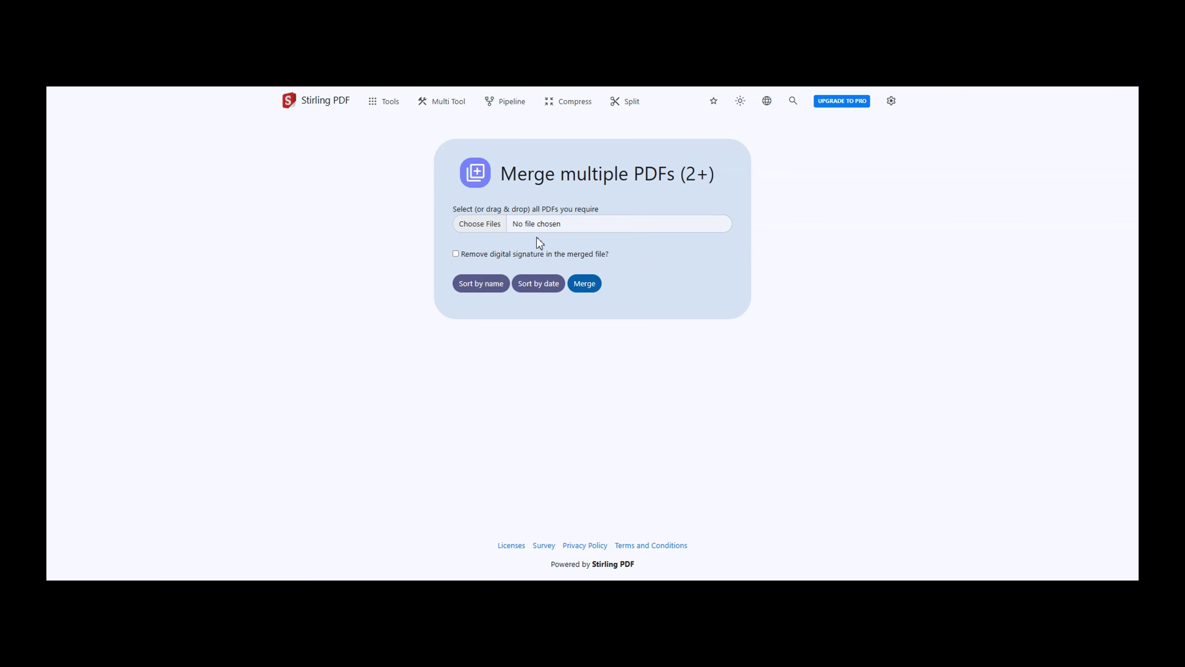
left_click(478, 225)
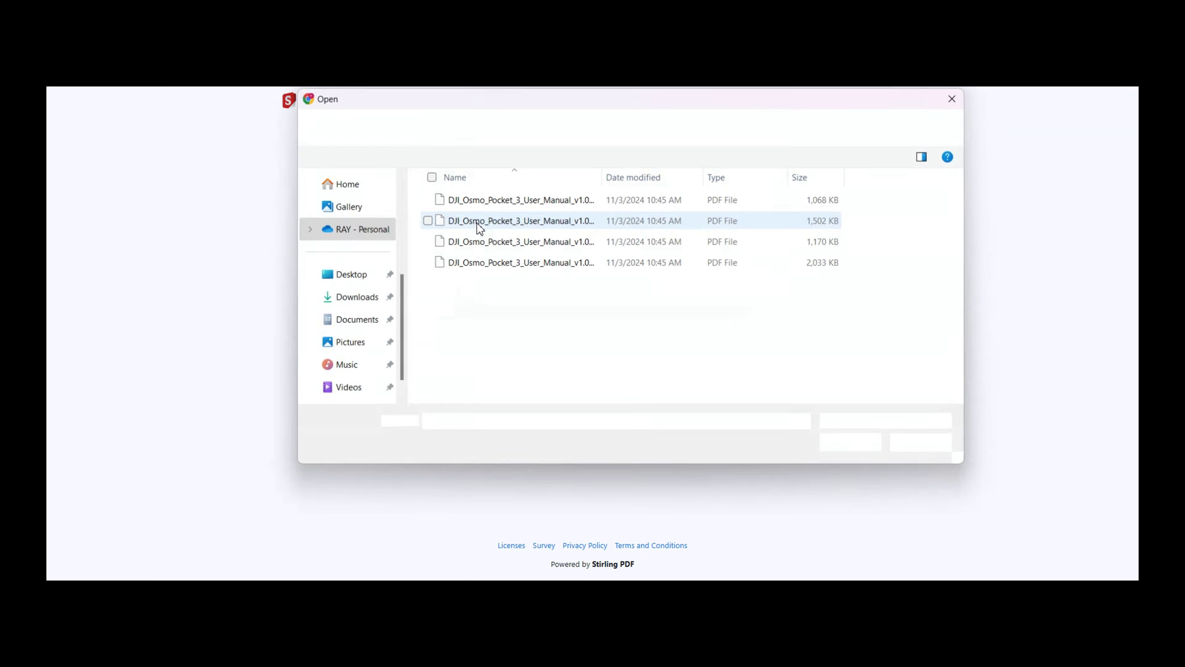
left_click_drag(534, 292, 486, 194)
key("Return")
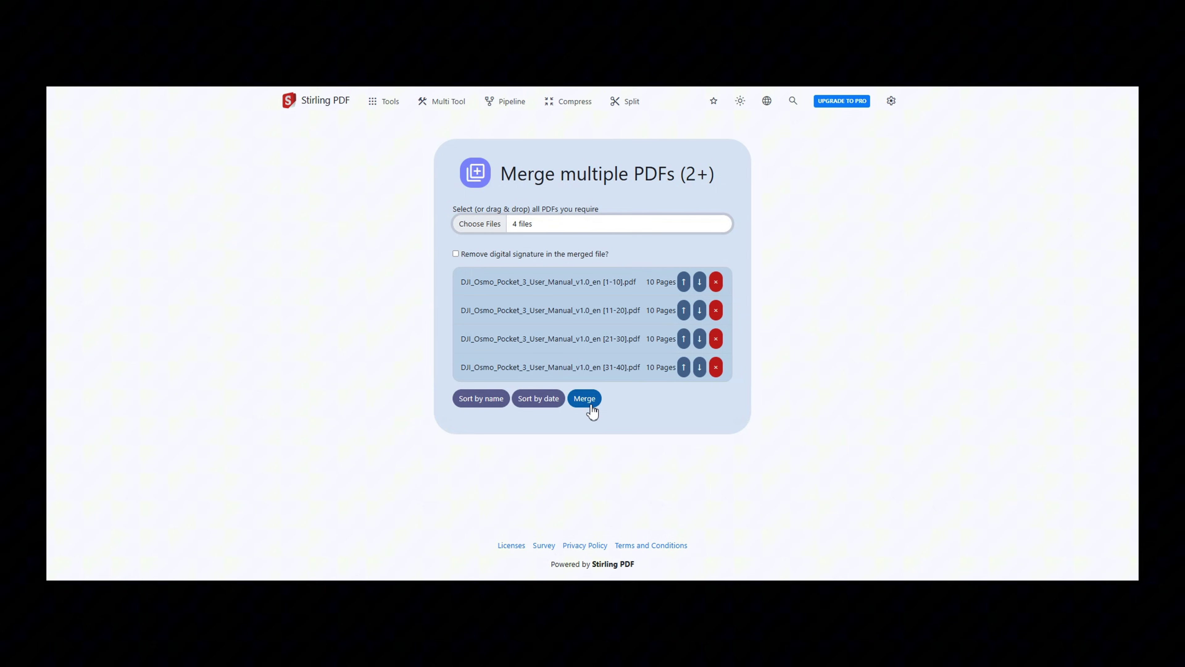
left_click(584, 398)
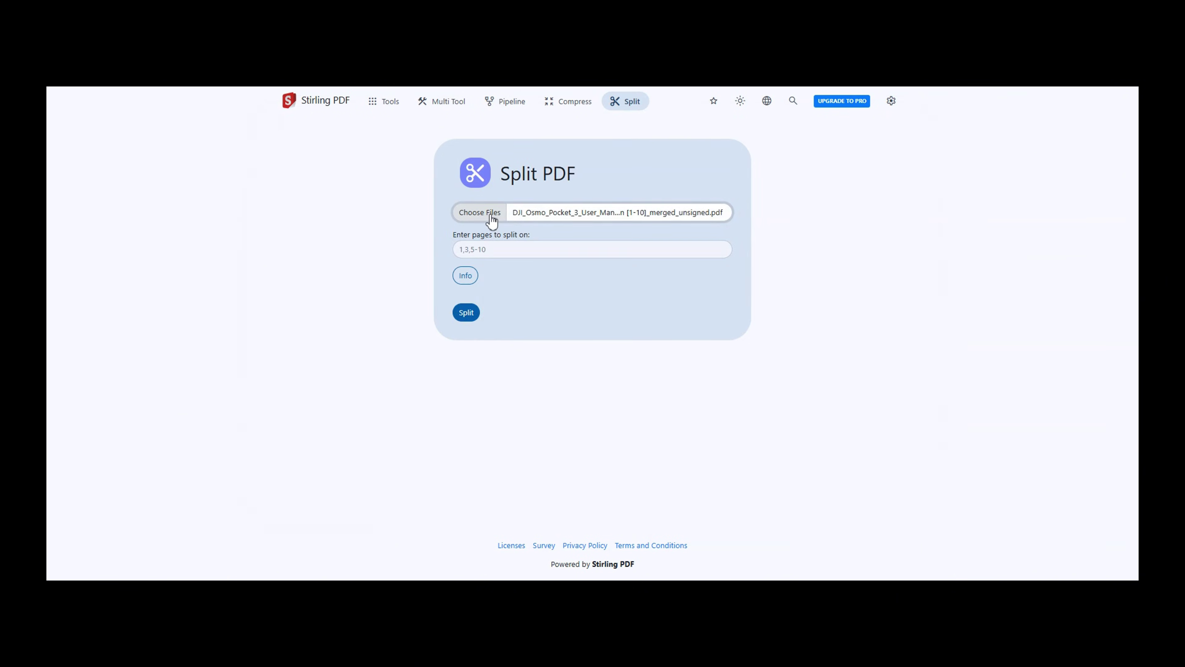
- Load the merged manual into the Split tool, then into Rotate PDF
left_click(488, 220)
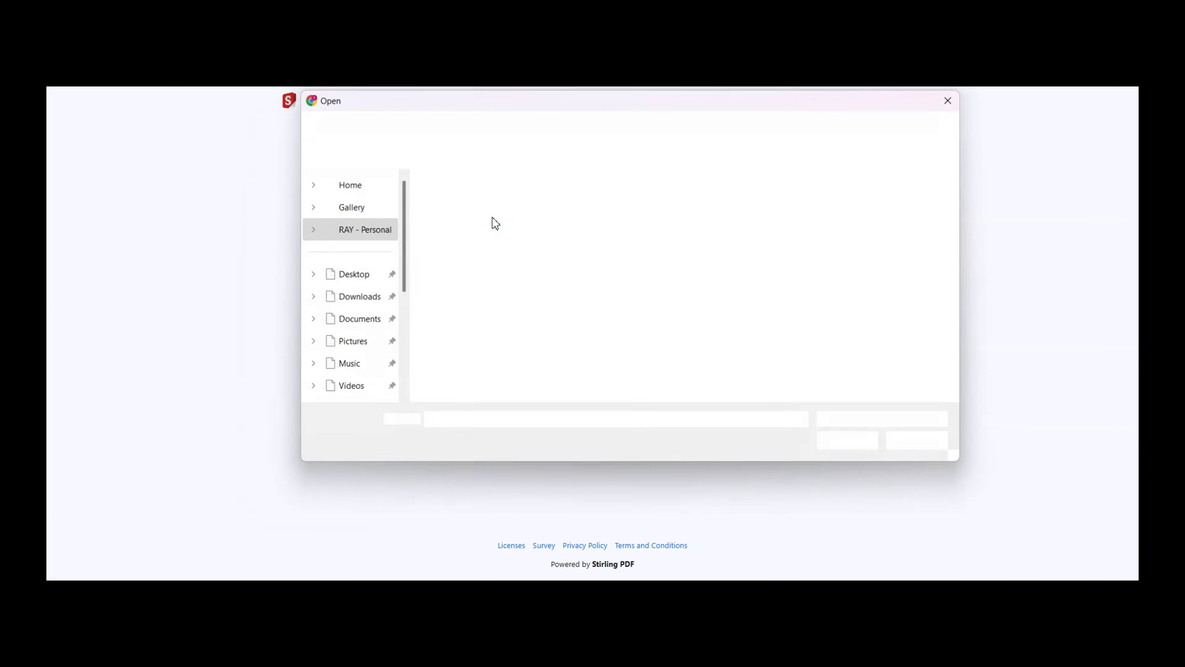
double_click(502, 204)
left_click(503, 244)
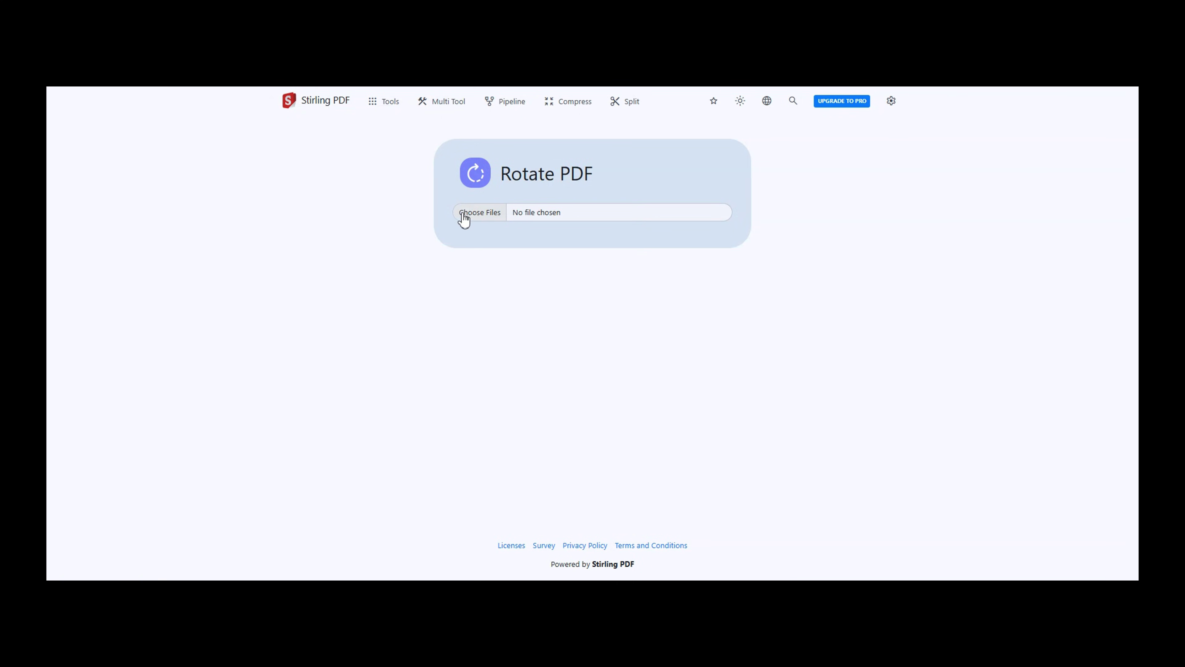
left_click(476, 212)
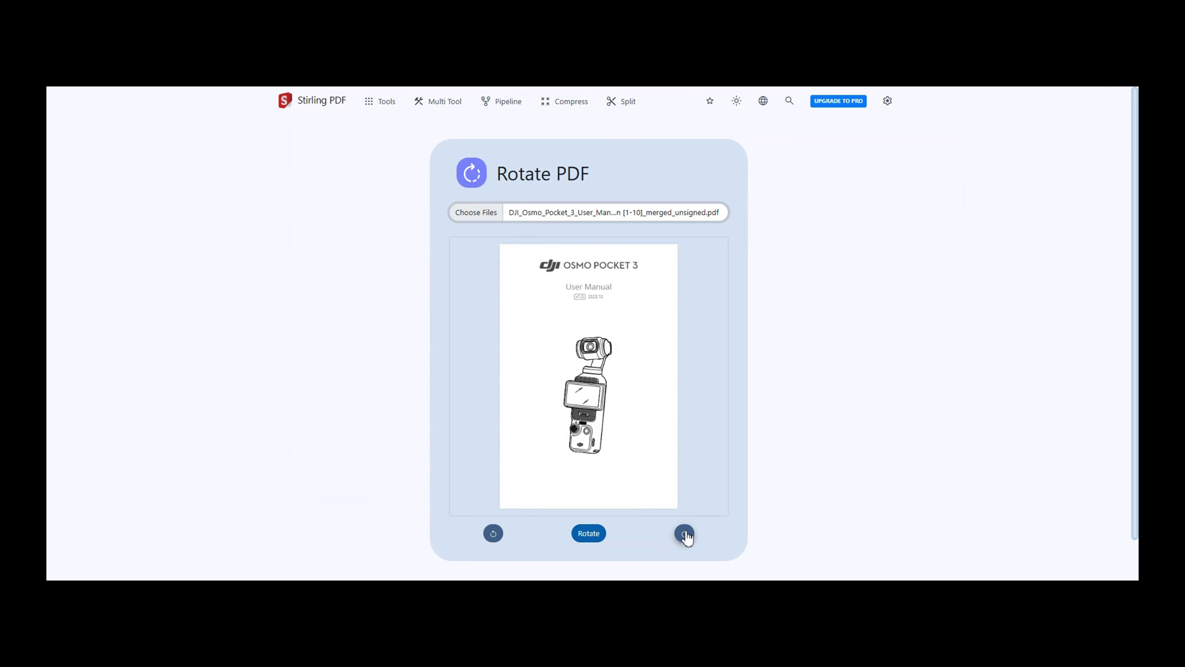
- Rotate the manual preview 90° clockwise four times, back to upright
left_click(685, 535)
left_click(685, 535)
left_click(685, 535)
left_click(685, 535)
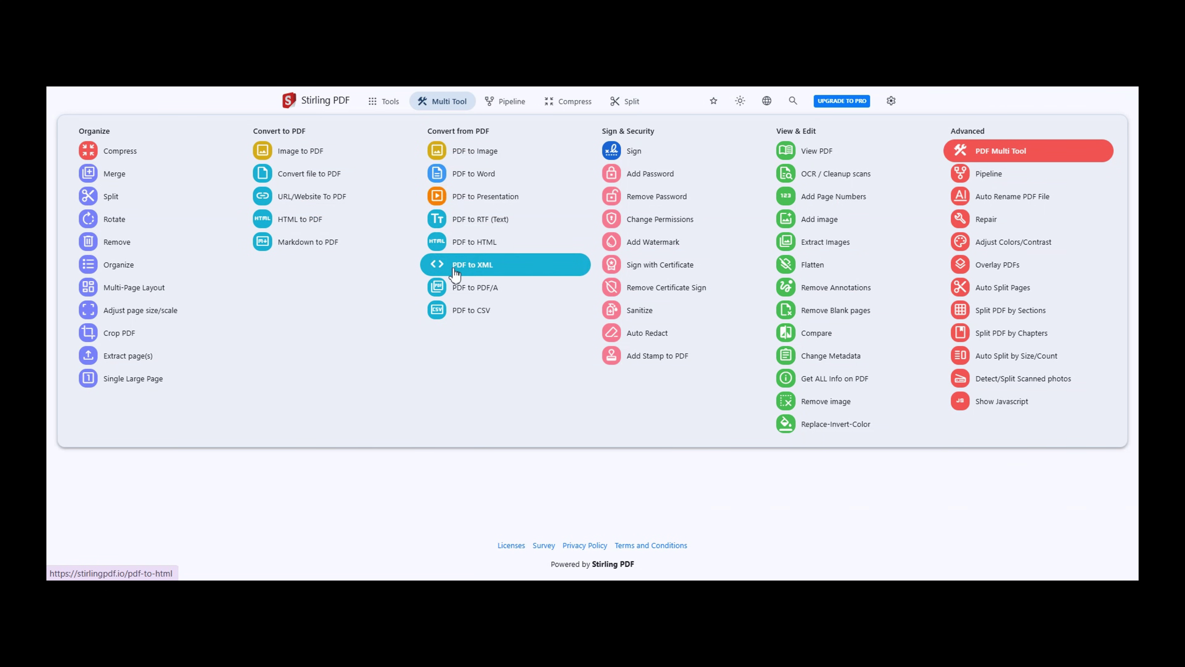
- Review the OCR / Cleanup scans options, then return to the tools home page
left_click(836, 184)
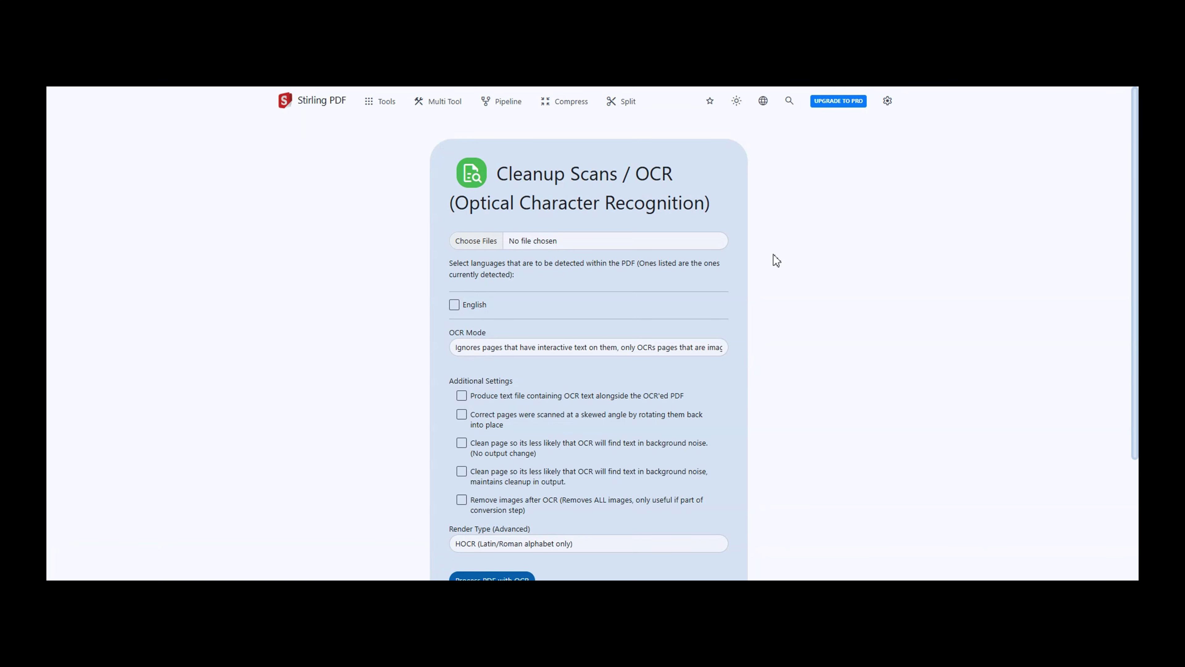
scroll(775, 264, "down", 2)
key("alt+Left")
scroll(524, 313, "down", 1)
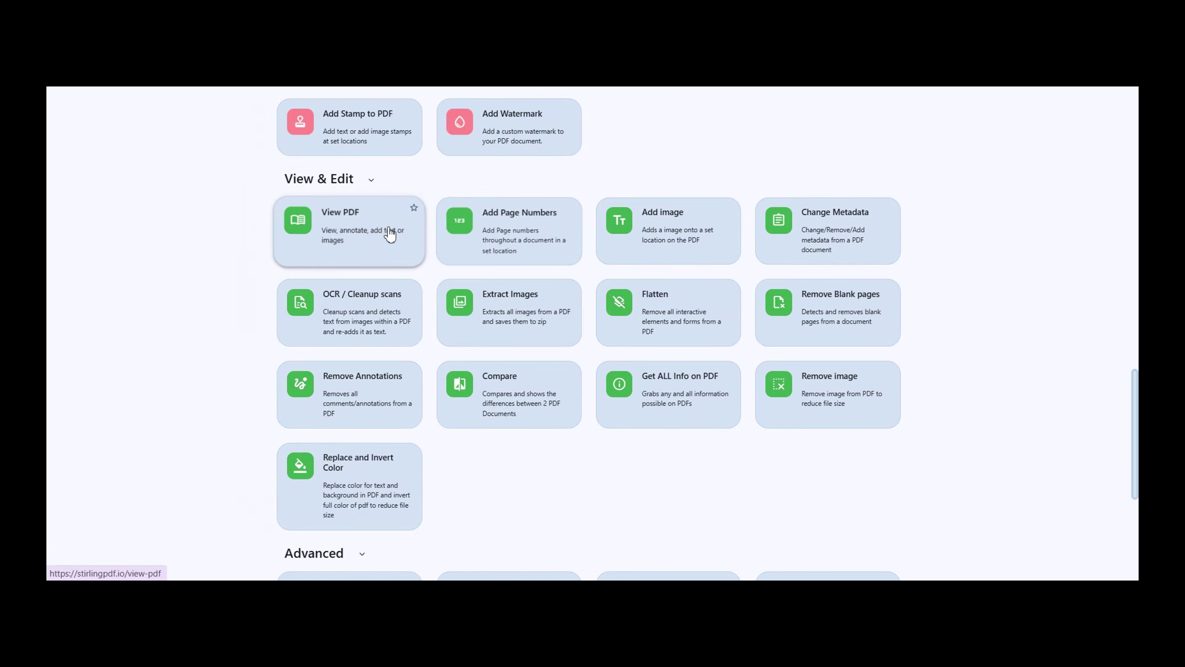
- Open the manual in View PDF and highlight the 'Using this Manual' heading in yellow
left_click(337, 229)
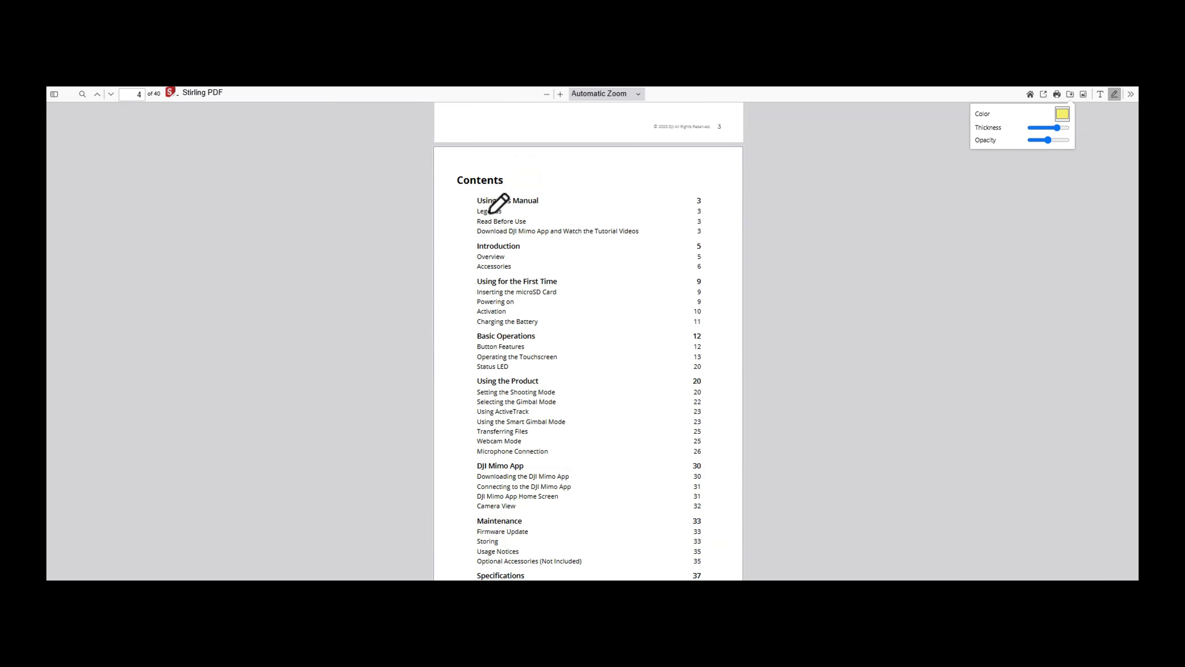
mouse_move(480, 209)
left_mouse_down()
mouse_move(528, 217)
mouse_move(533, 235)
left_mouse_up()
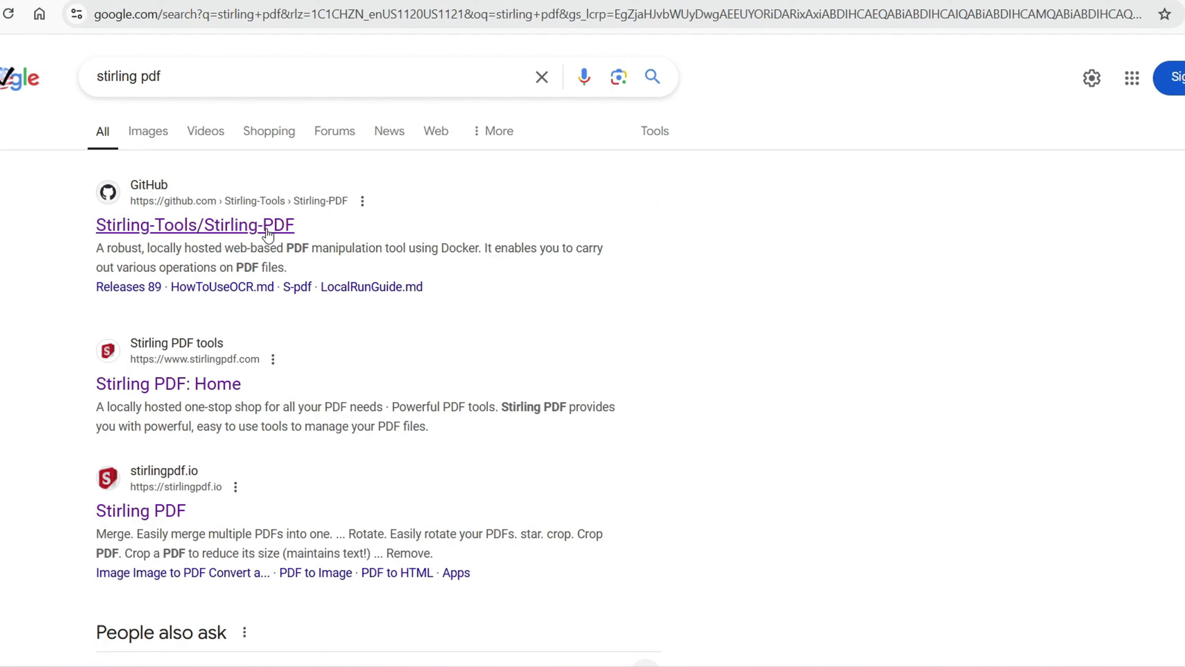
- Visit the Stirling-PDF GitHub repository from the results, then go back to the search
left_click(263, 235)
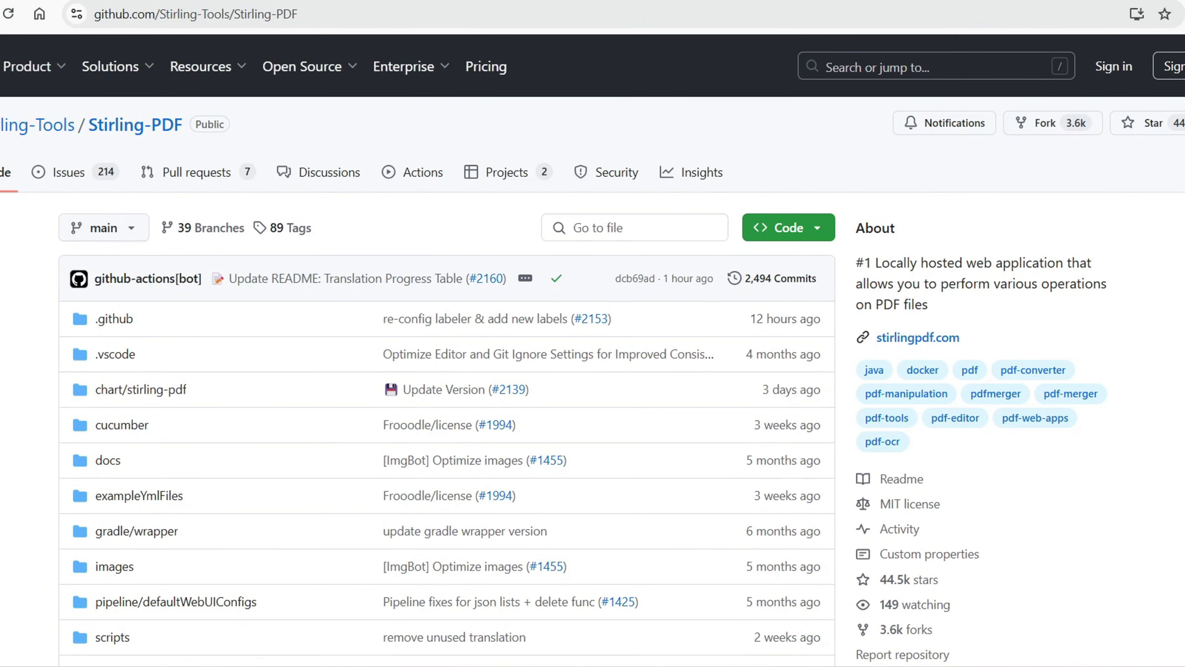
key("alt+Left")
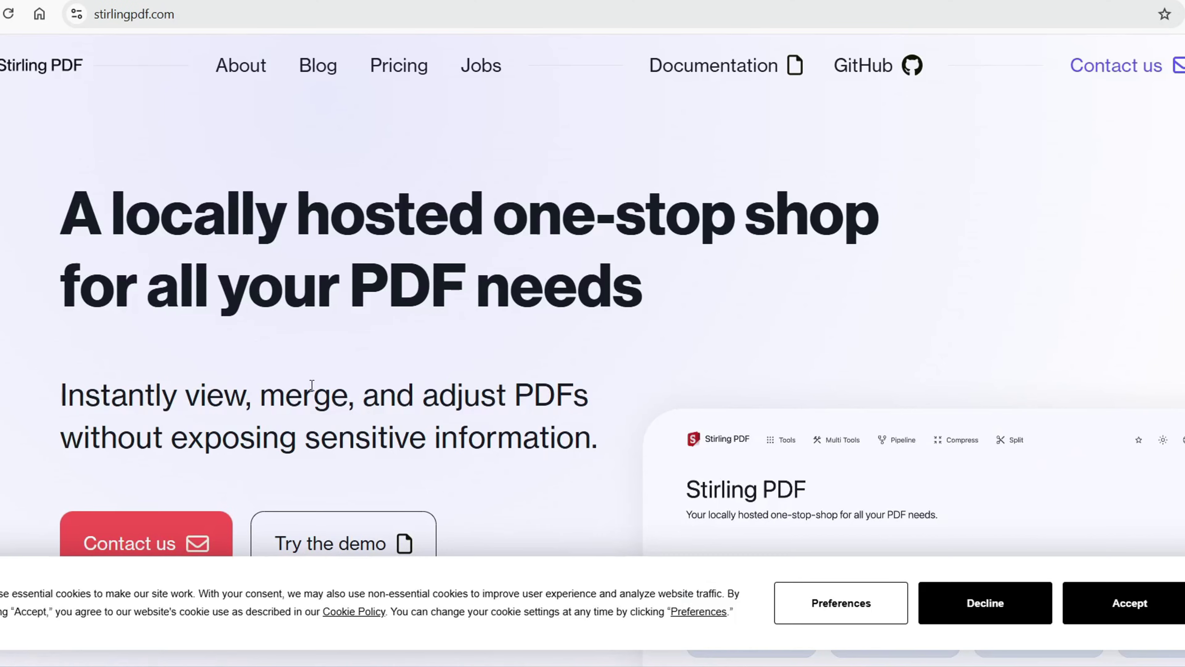
- Open the Pricing page and select the 'All PDF tooling' bullet on the plan cards
left_click(404, 71)
scroll(319, 157, "down", 5)
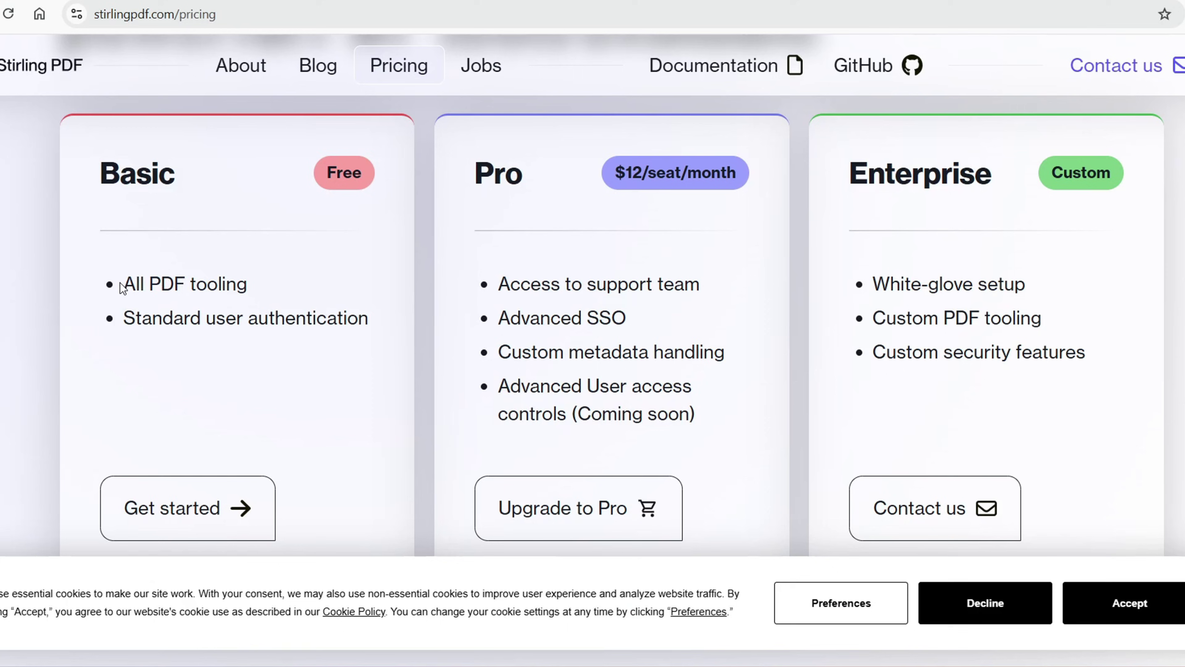
left_click_drag(122, 287, 199, 285)
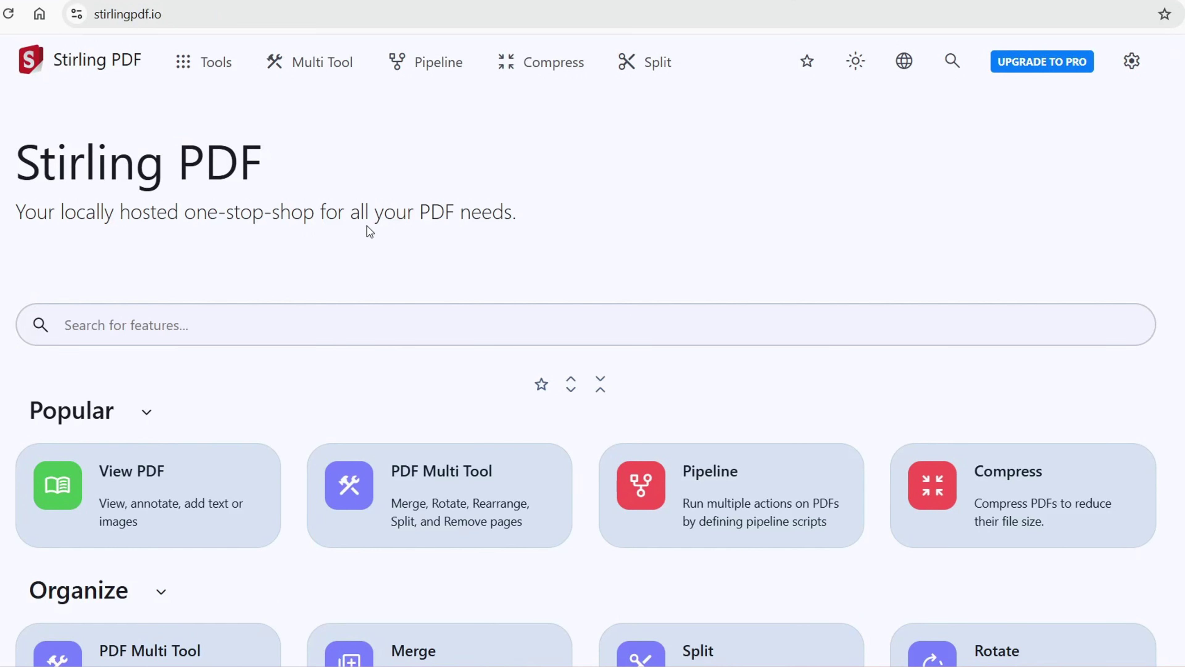
- Show the Tools menu listing every tool from Organize through Advanced
left_click(216, 71)
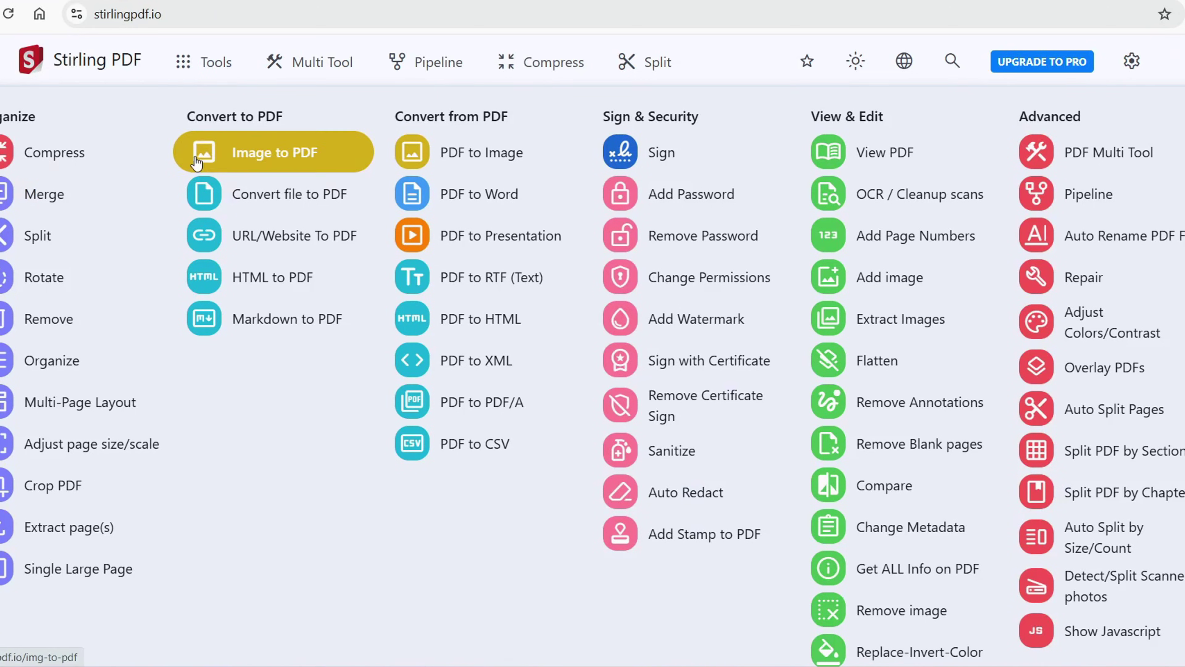